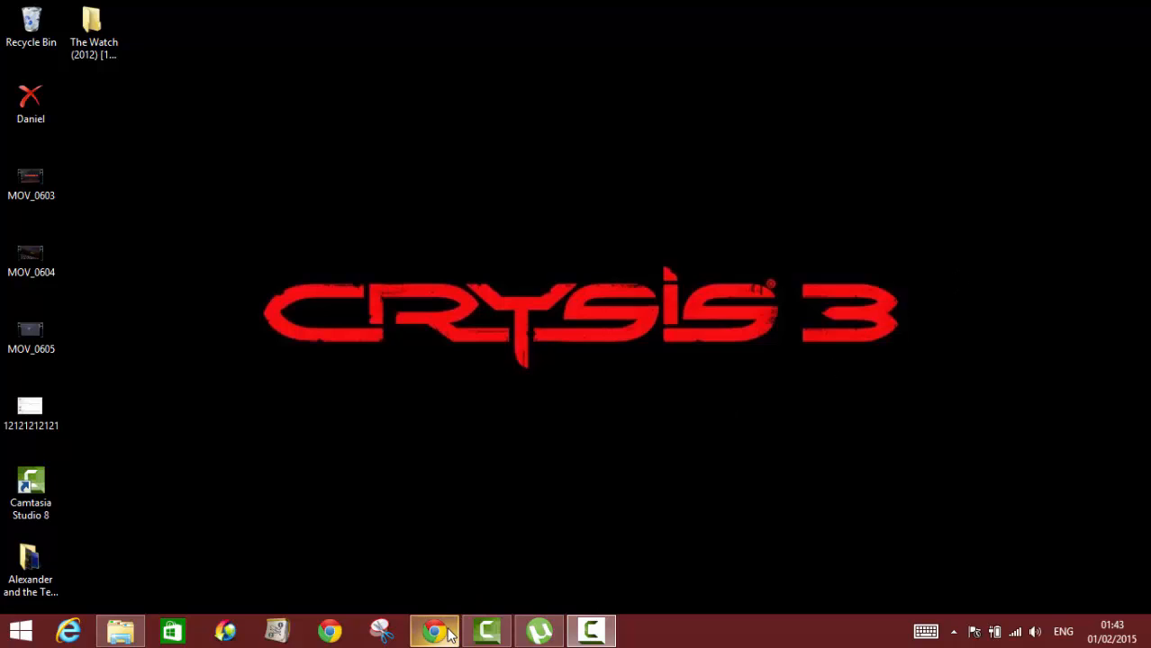
# Step: Bring Chrome back to the MDF to ISO site and locate the 549 KB download in the Download section
pyautogui.click(435, 631)
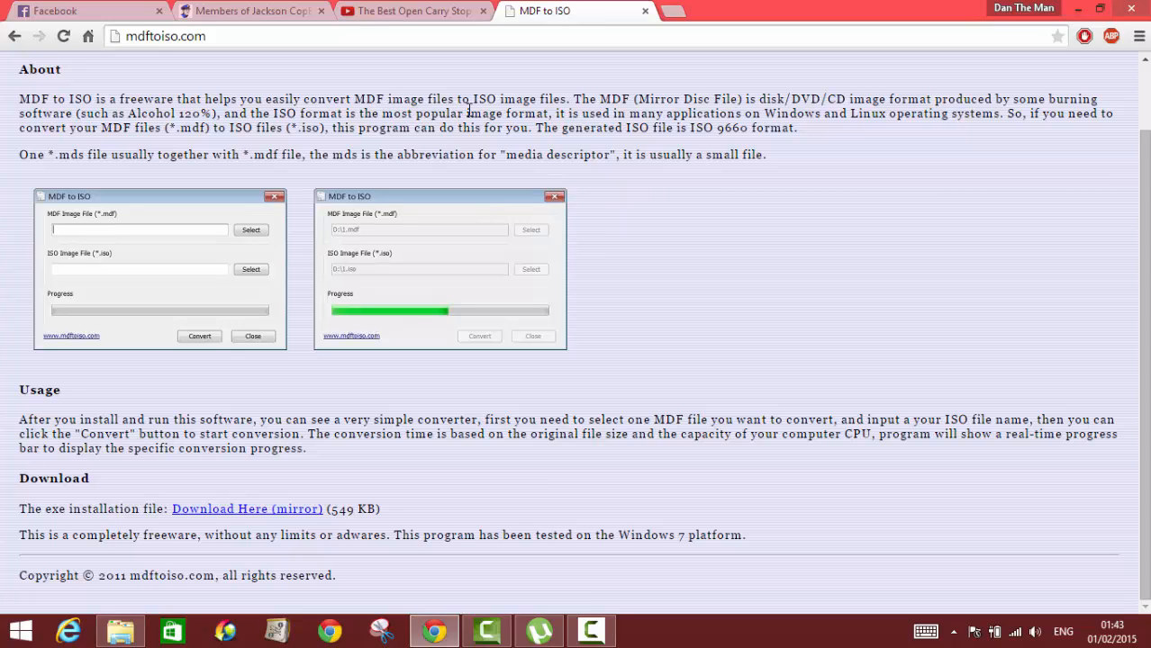
pyautogui.scroll(2, 656, 244)
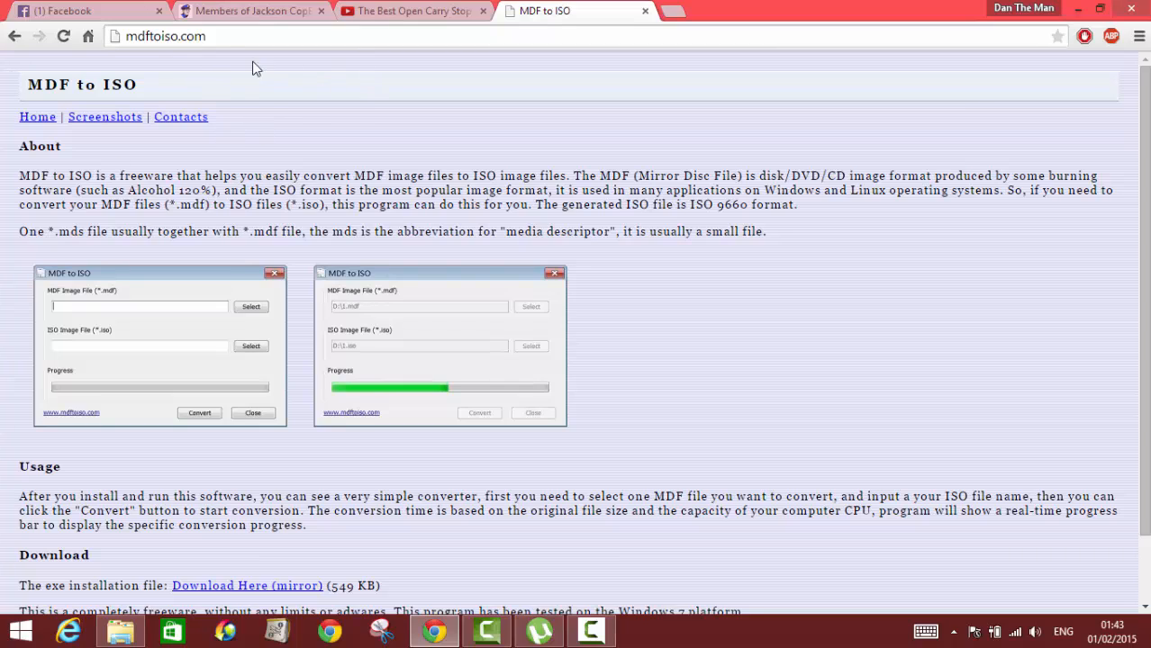
pyautogui.tripleClick(232, 36)
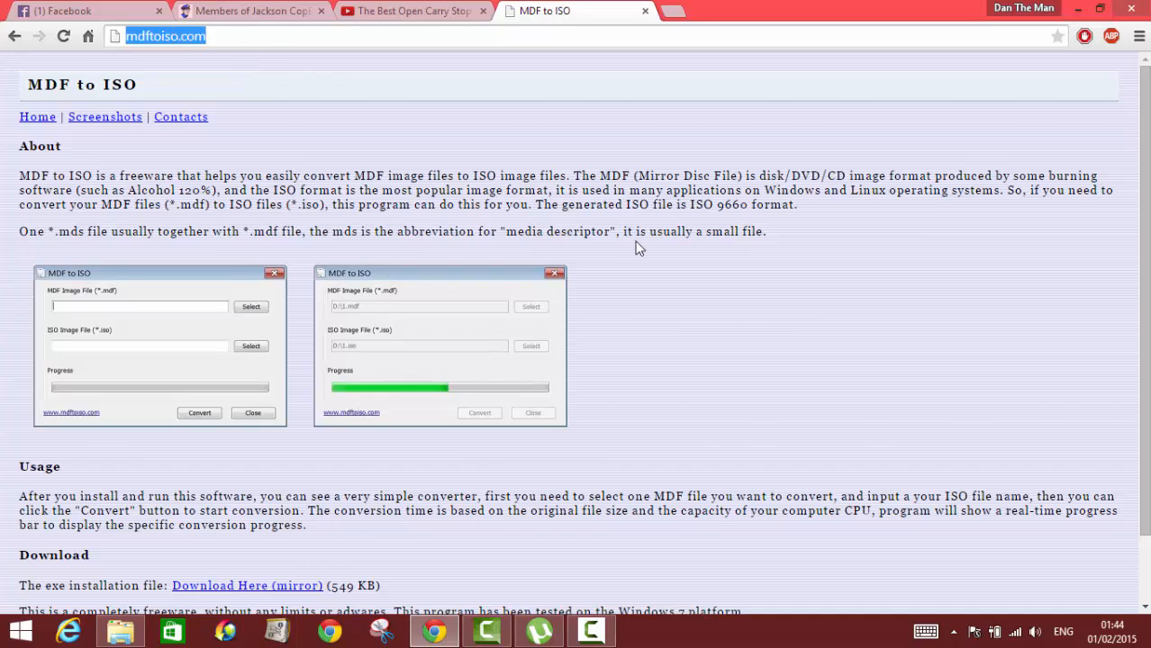
pyautogui.scroll(-1, 640, 248)
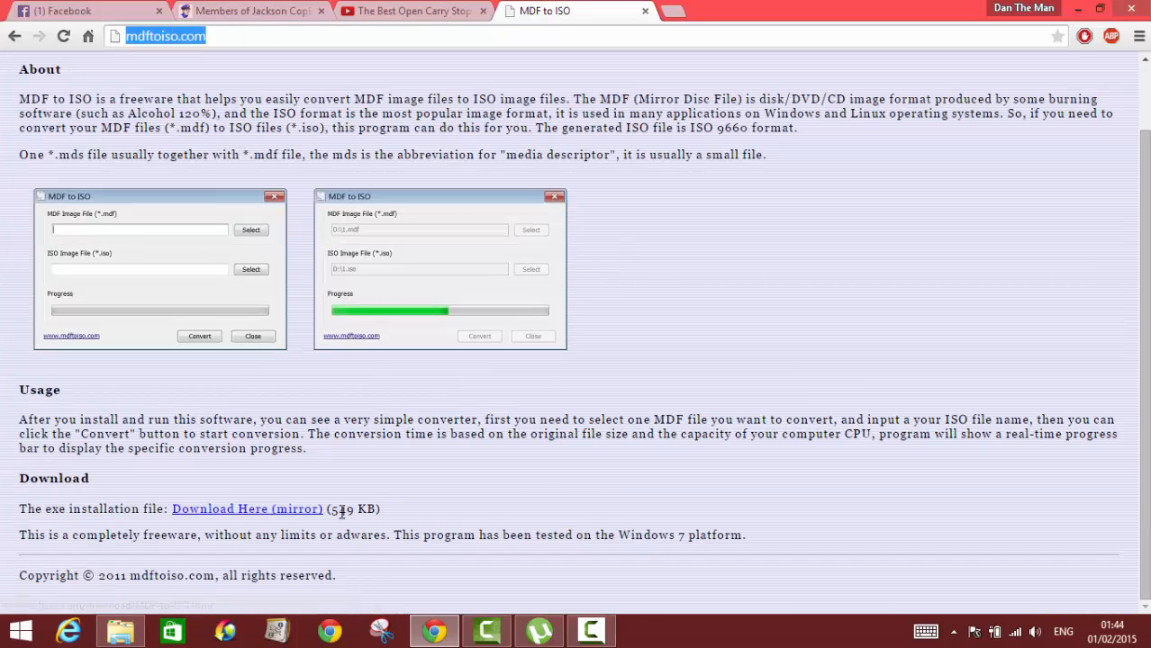
pyautogui.moveTo(329, 510); pyautogui.dragTo(387, 510)
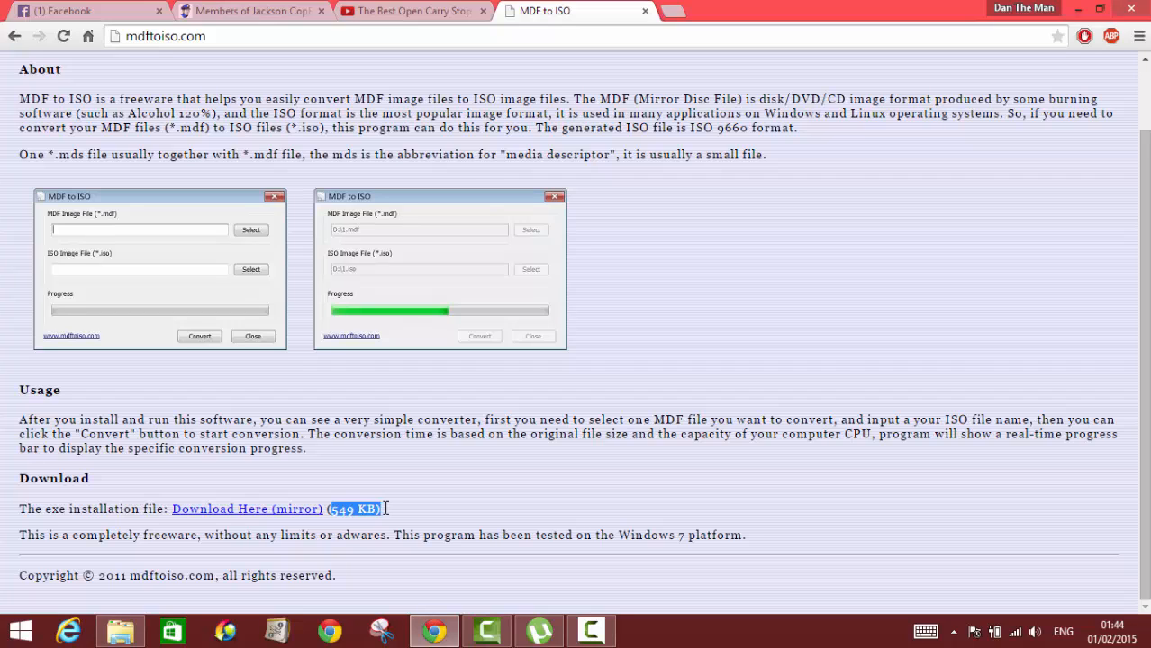
# Step: Start the installer download from the mirror link and quit uTorrent from the system tray
pyautogui.click(302, 510)
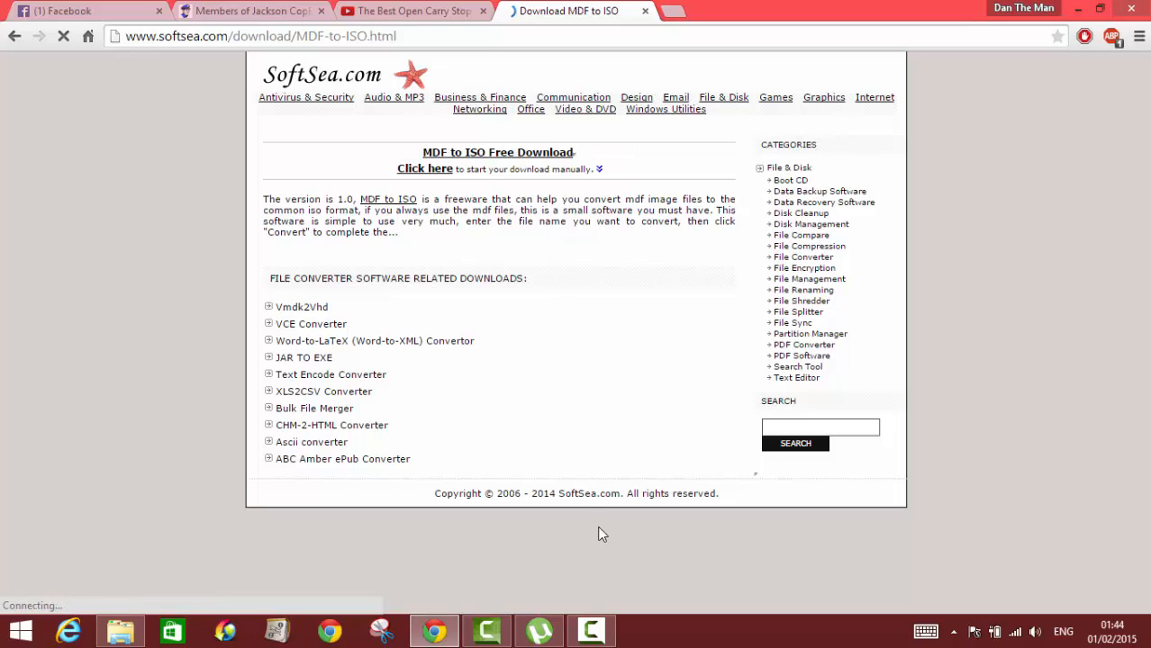
pyautogui.click(953, 633)
pyautogui.rightClick(953, 519)
pyautogui.click(982, 515)
pyautogui.click(1057, 473)
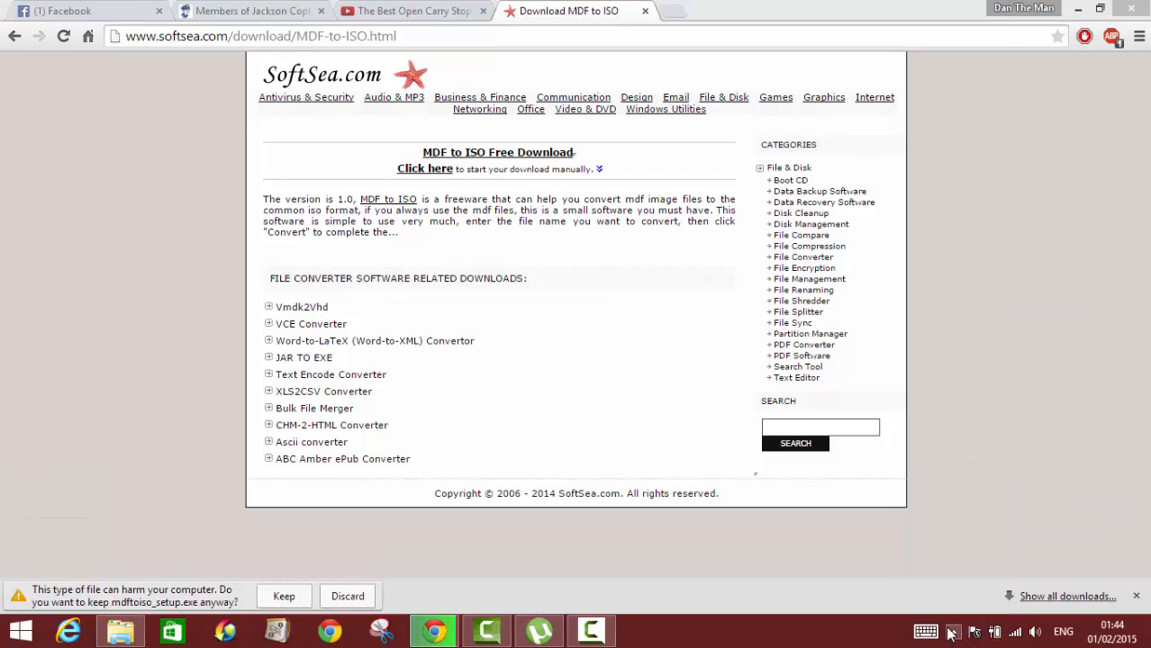
# Step: Keep the downloaded mdftoiso_setup.exe despite the warning and run it
pyautogui.click(283, 597)
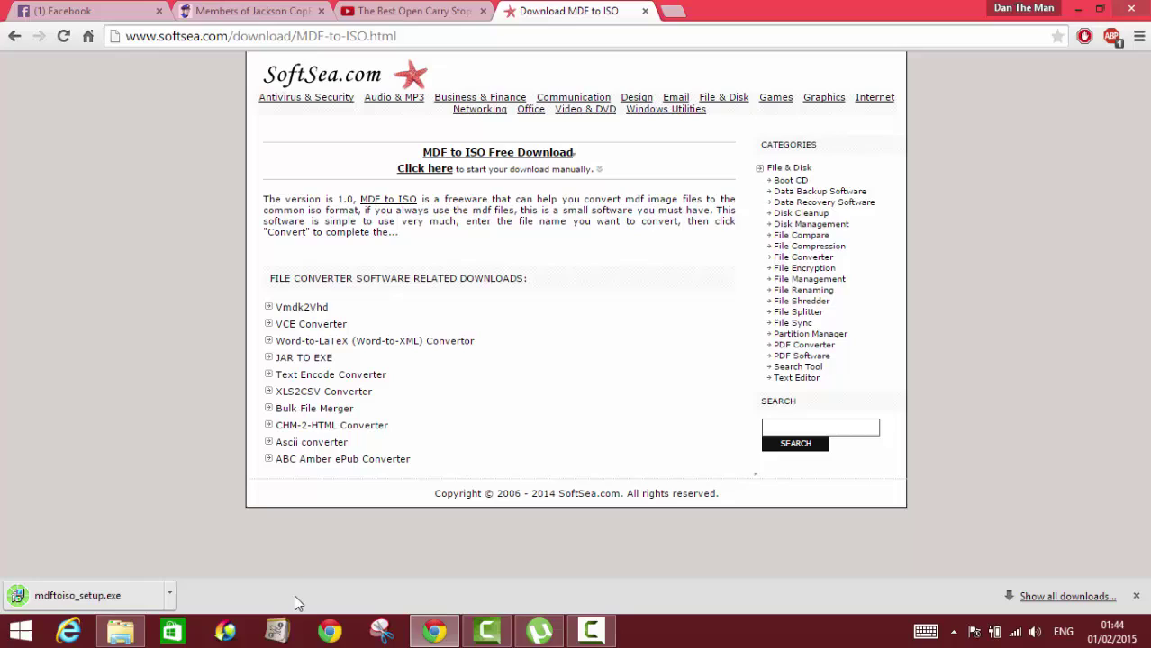
pyautogui.click(122, 596)
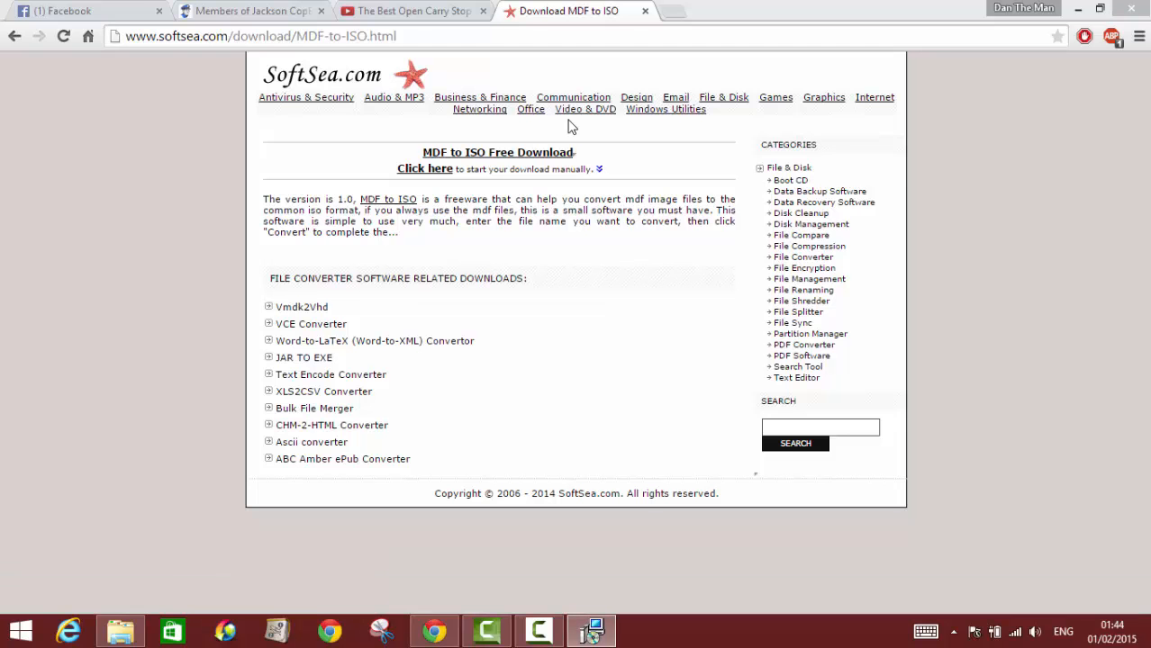
# Step: Accept the license agreement and keep the default installation and Start Menu folders
pyautogui.click(671, 451)
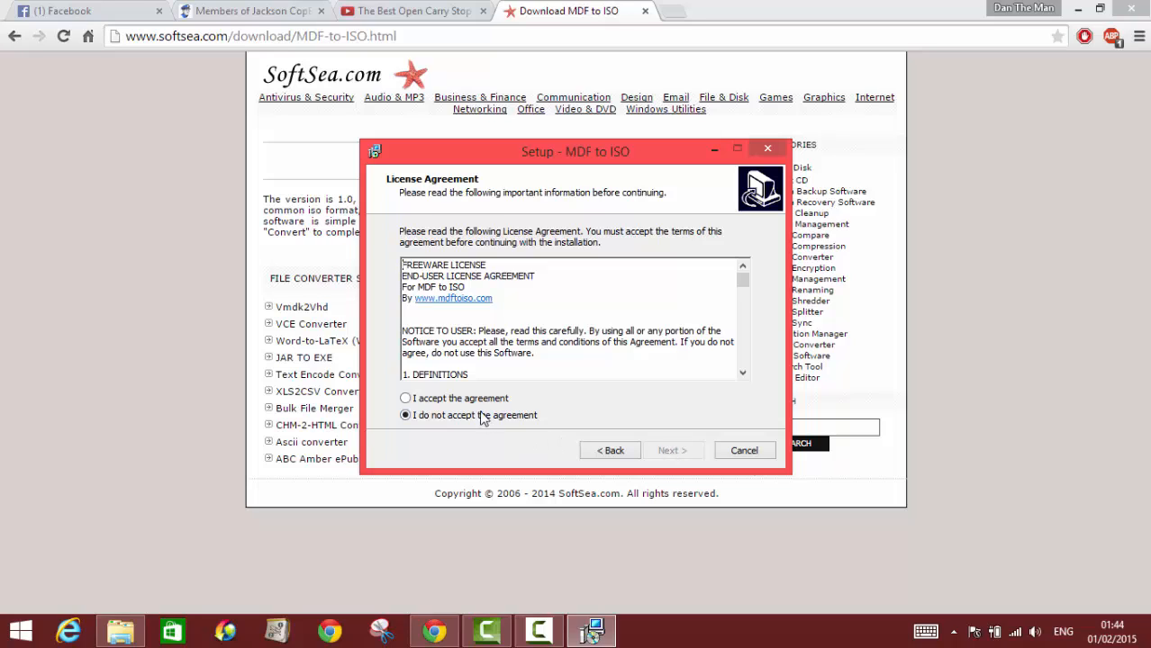
pyautogui.click(405, 398)
pyautogui.click(672, 451)
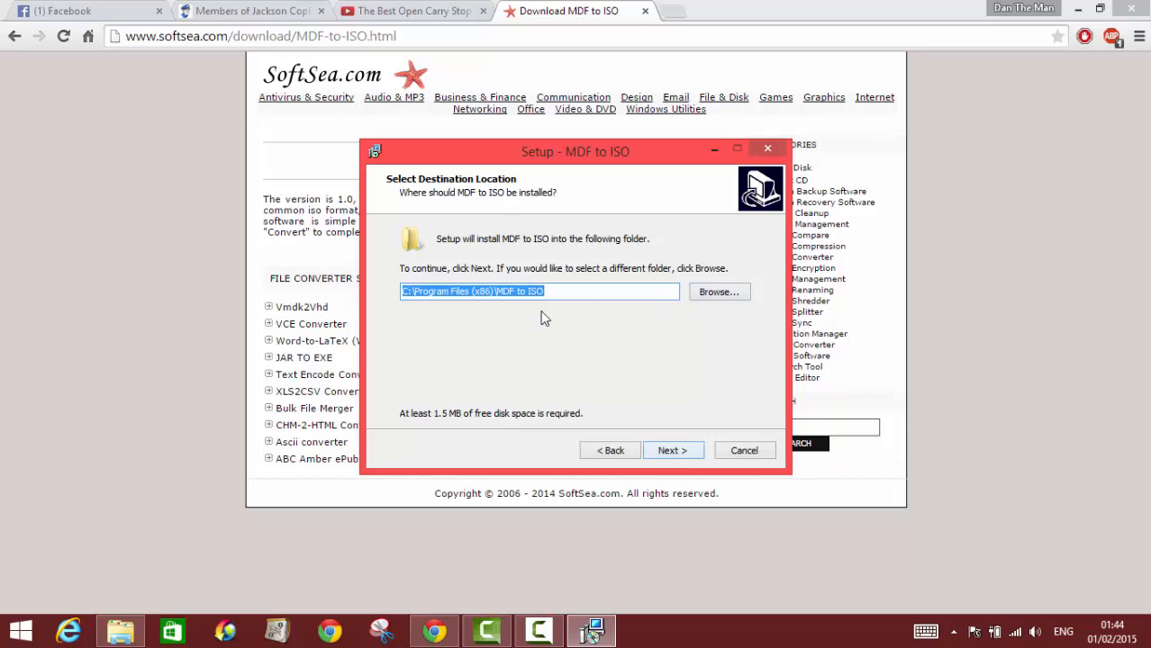
pyautogui.click(689, 453)
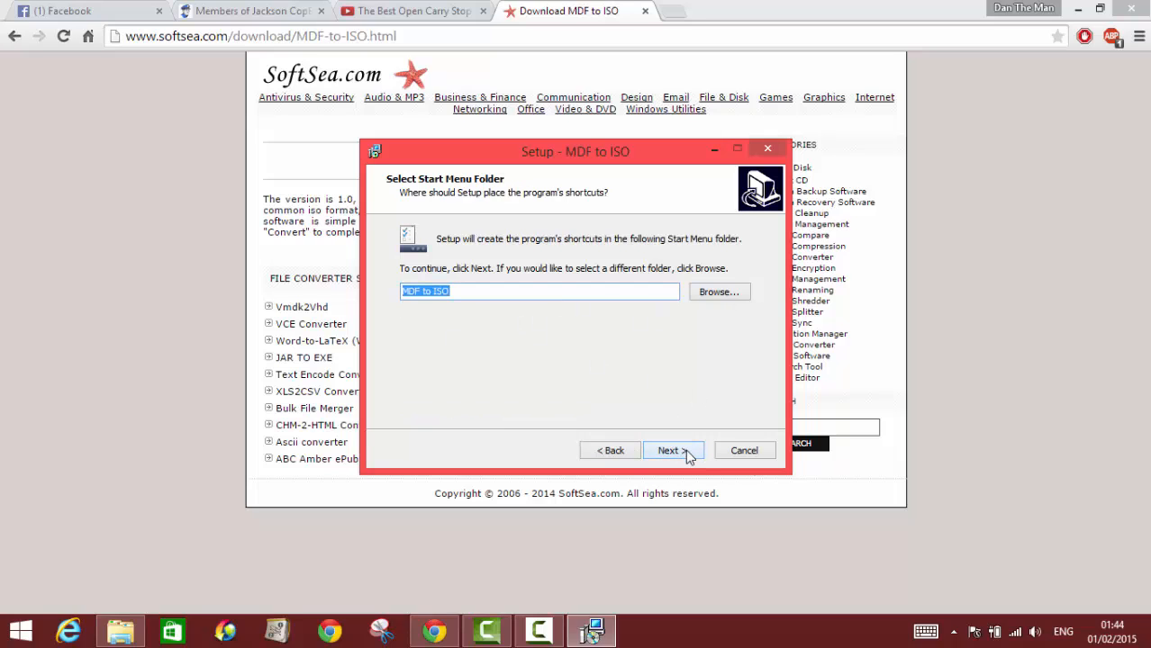
pyautogui.click(688, 456)
# Step: Install MDF to ISO with a desktop icon and launch it when setup finishes
pyautogui.click(409, 284)
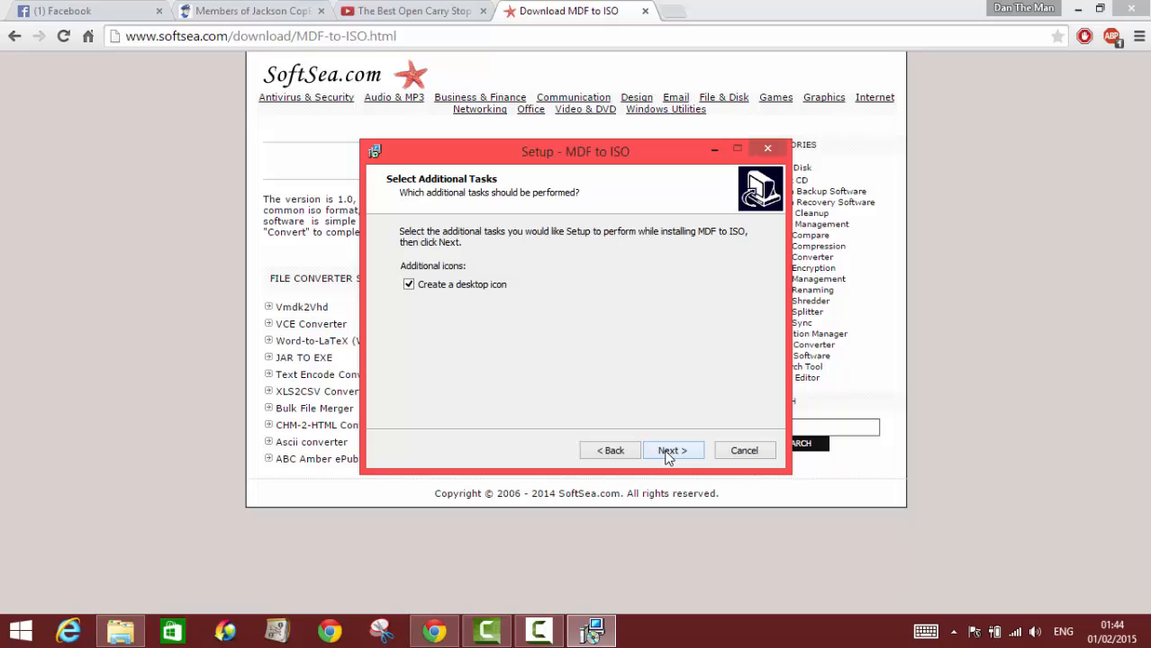
pyautogui.click(668, 457)
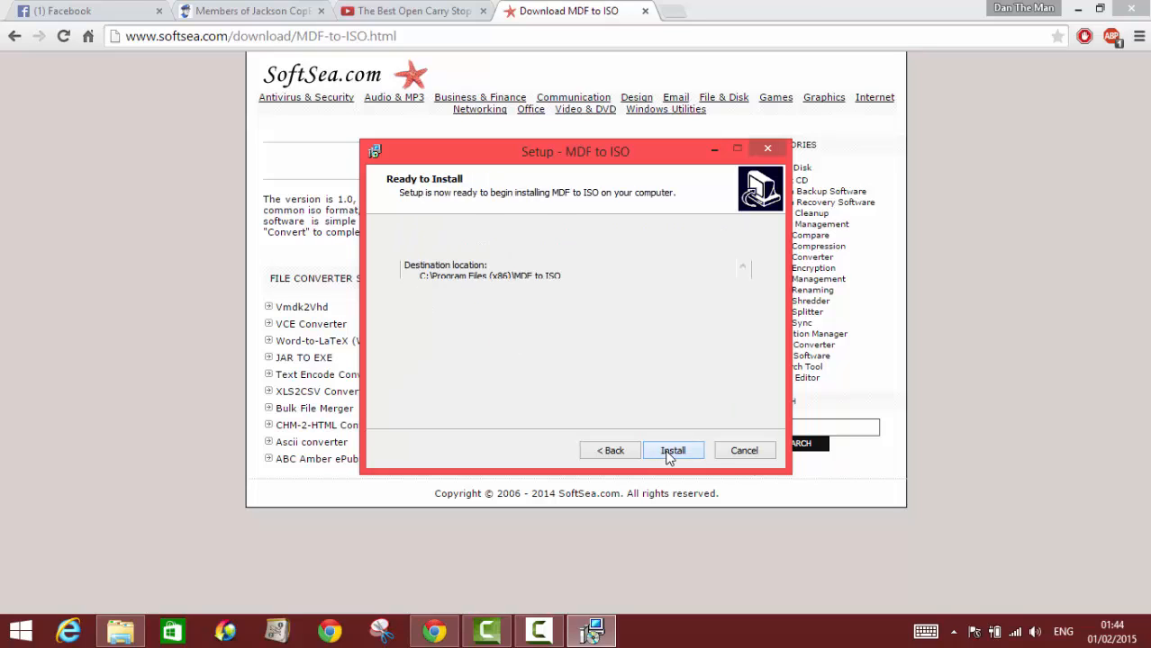
pyautogui.click(668, 456)
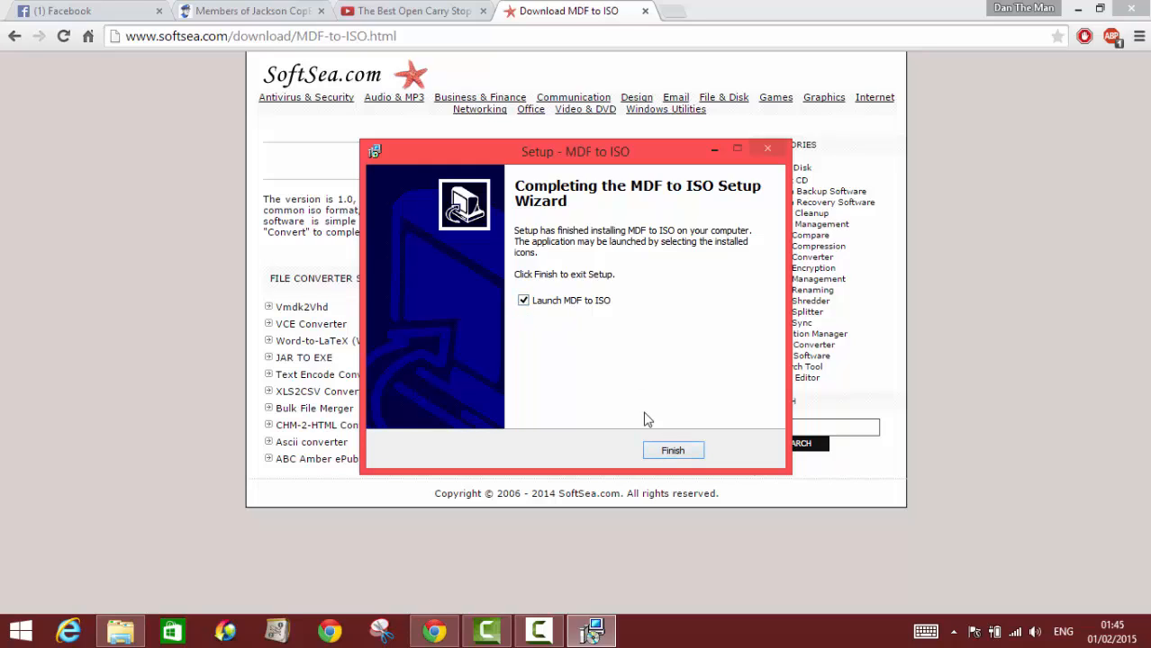
pyautogui.click(662, 457)
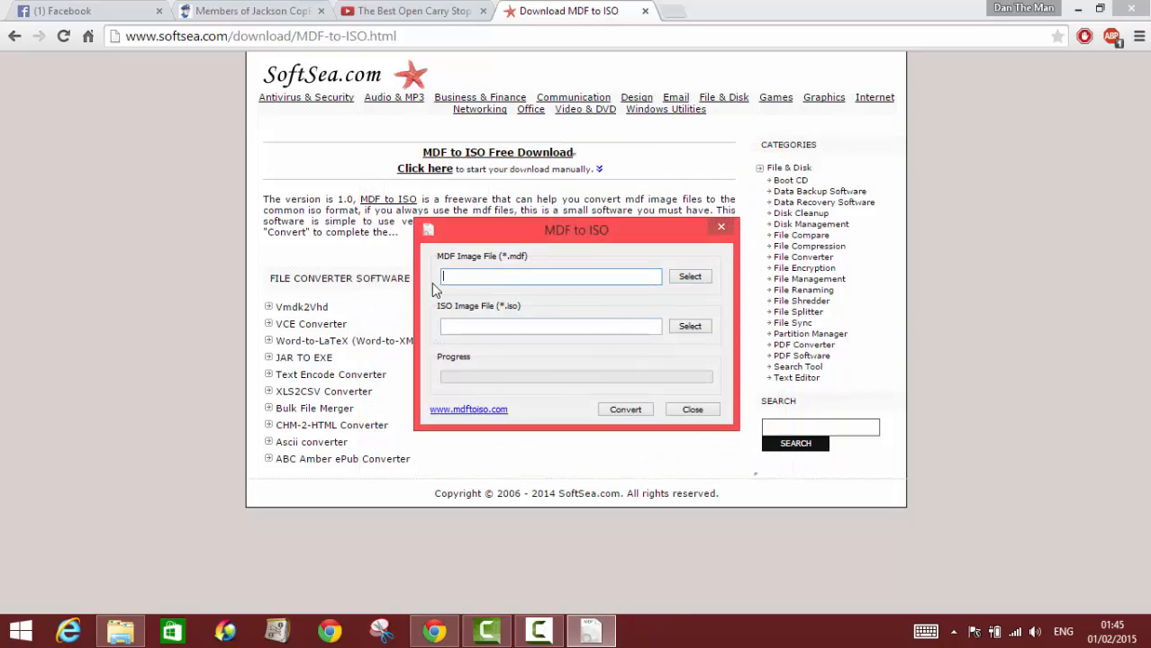
# Step: Browse for the source MDF file starting from This PC and the Data (D:) drive
pyautogui.click(695, 280)
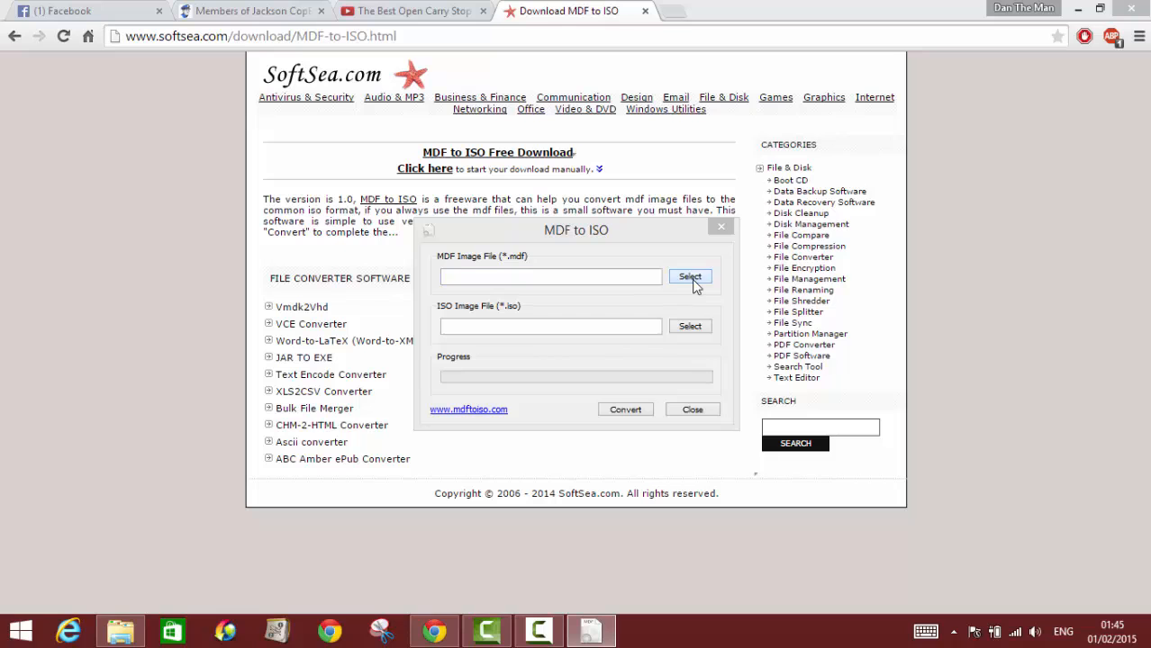
pyautogui.moveTo(686, 200)
pyautogui.mouseDown()
pyautogui.moveTo(486, 111)
pyautogui.moveTo(504, 105)
pyautogui.mouseUp()
pyautogui.click(290, 363)
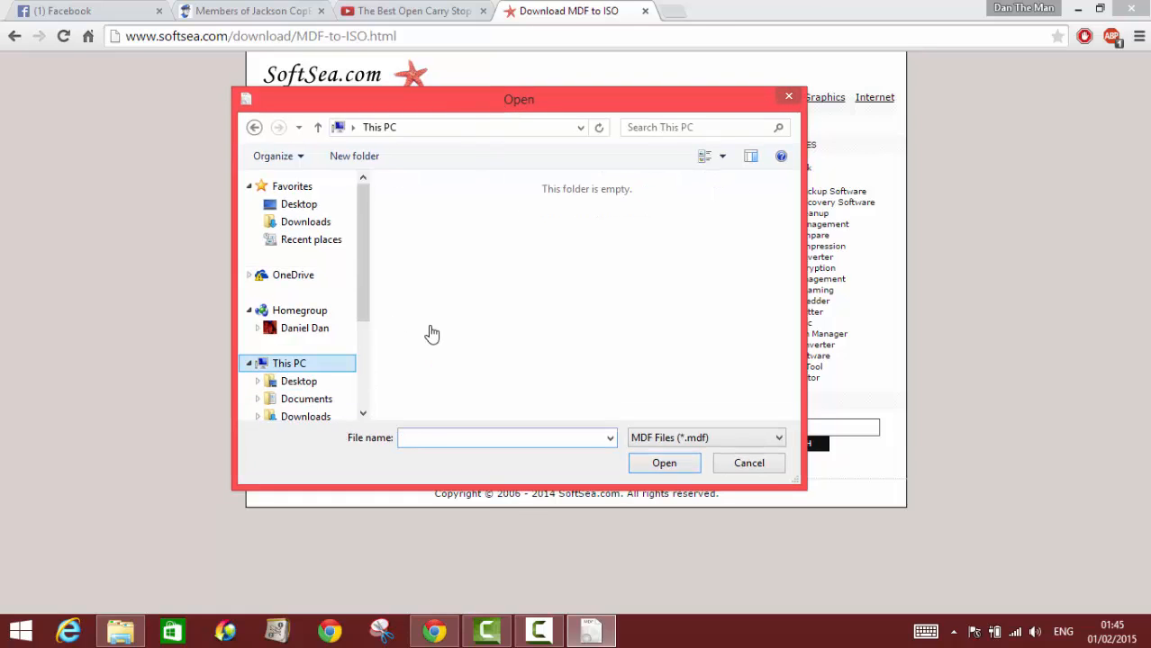
pyautogui.moveTo(792, 223); pyautogui.dragTo(792, 360)
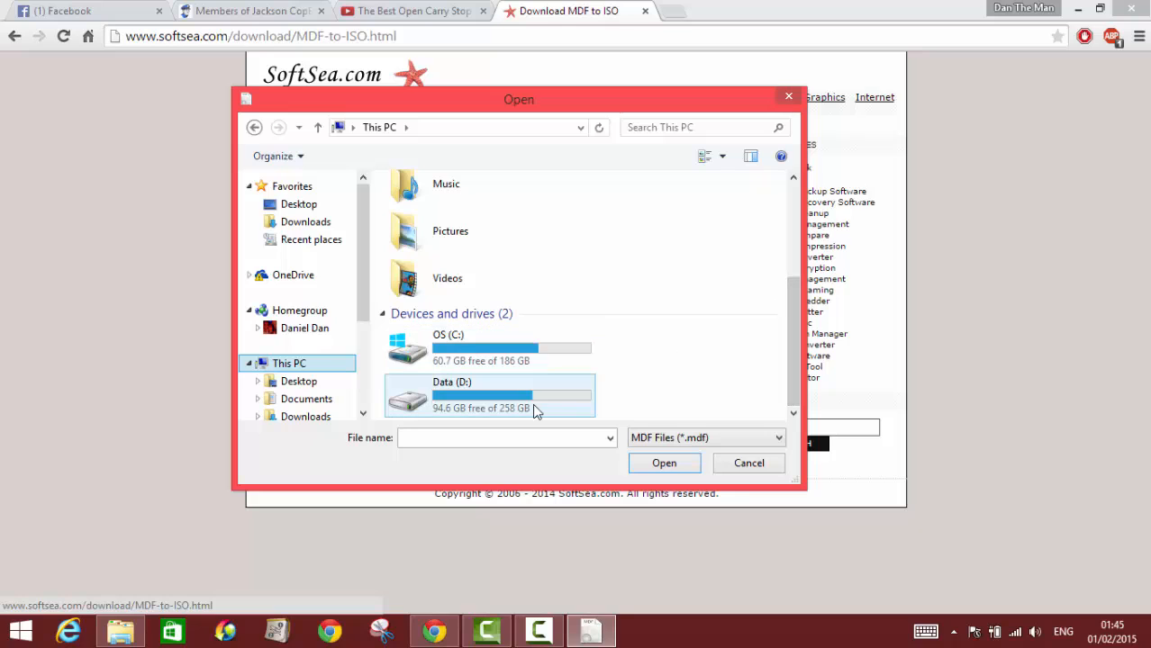
pyautogui.doubleClick(532, 404)
pyautogui.moveTo(792, 253); pyautogui.dragTo(792, 369)
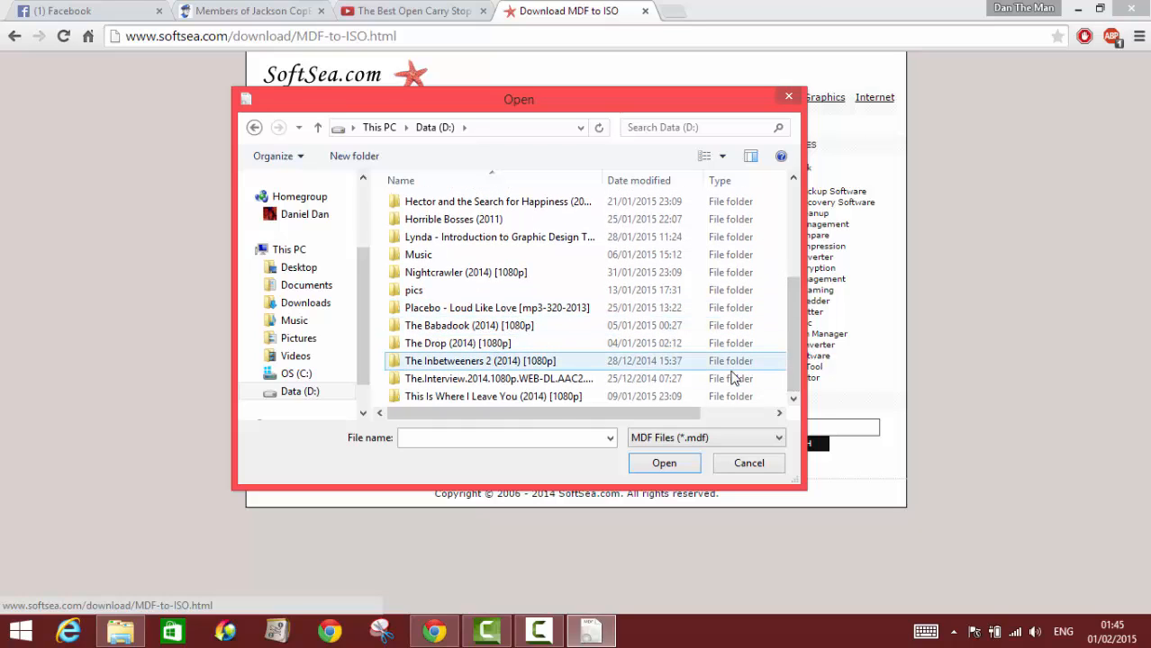
pyautogui.moveTo(793, 352); pyautogui.dragTo(797, 305)
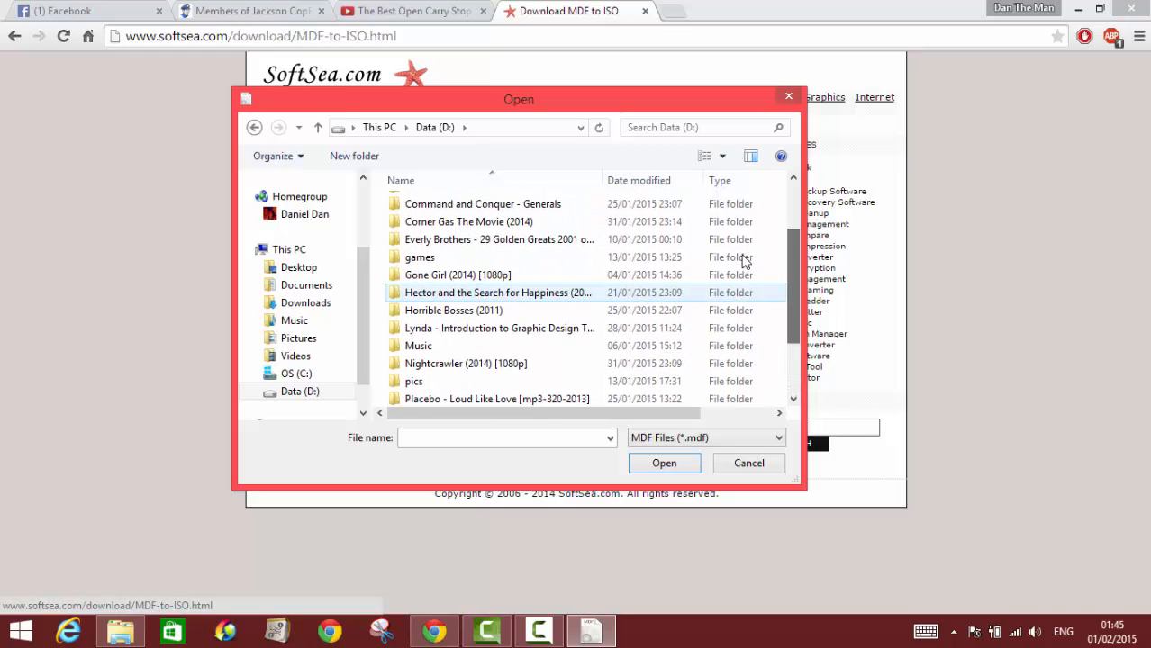
# Step: Load GeneralsZH1.mdf from Command and Conquer - Generals > Game Images as the source image
pyautogui.doubleClick(547, 200)
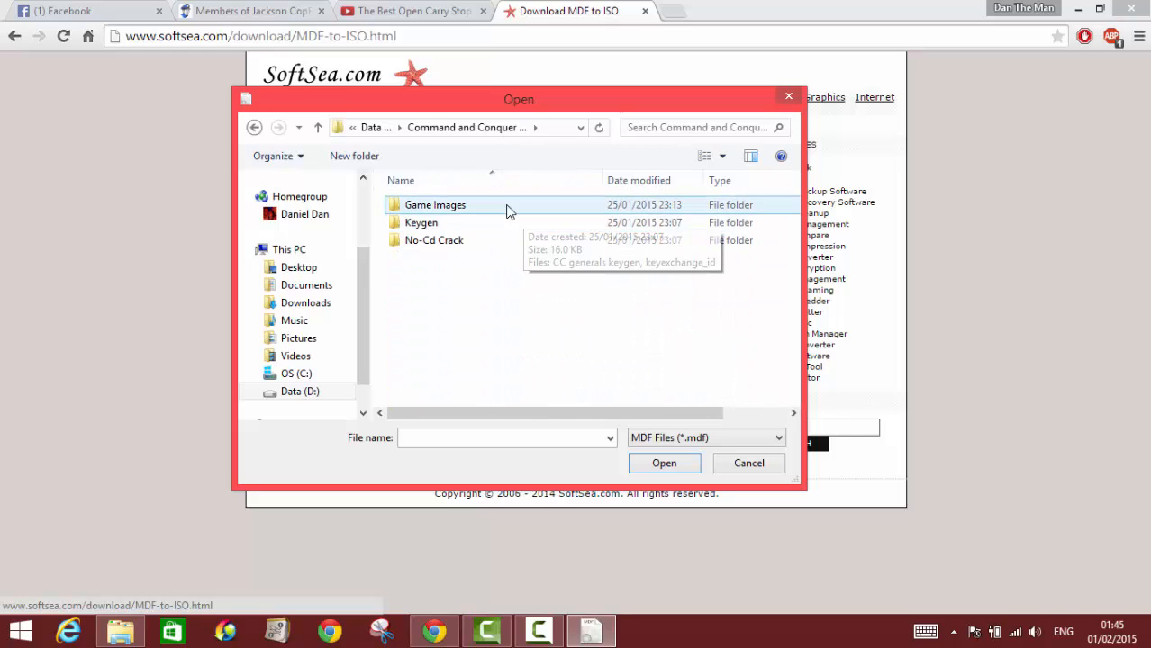
pyautogui.doubleClick(540, 209)
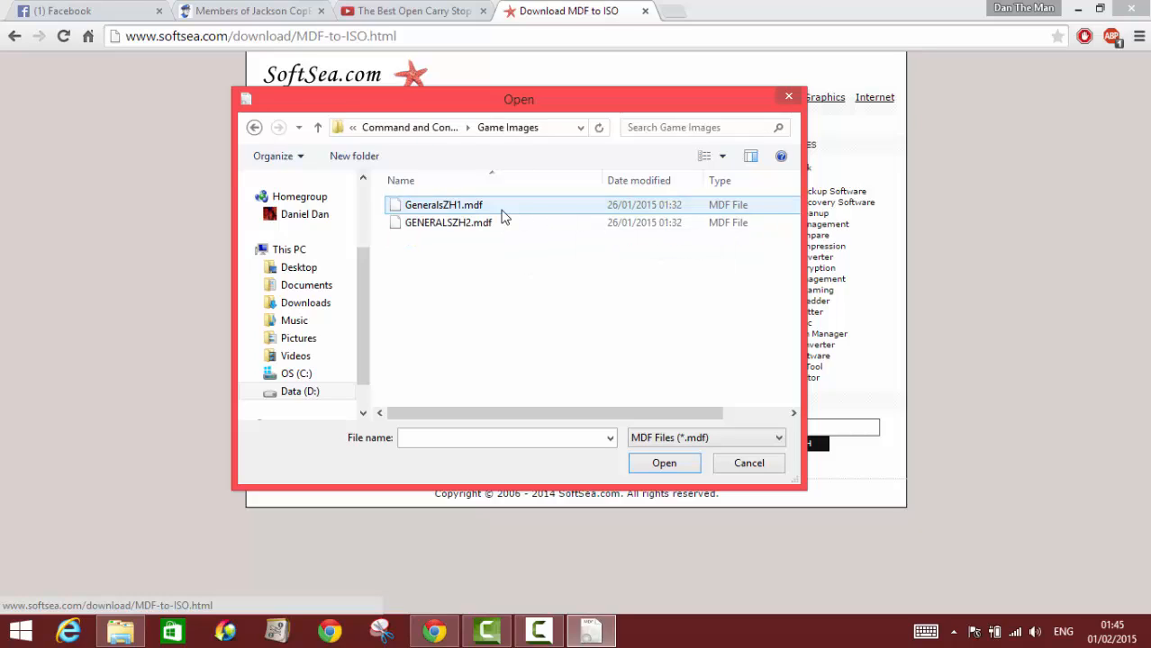
pyautogui.moveTo(444, 206)
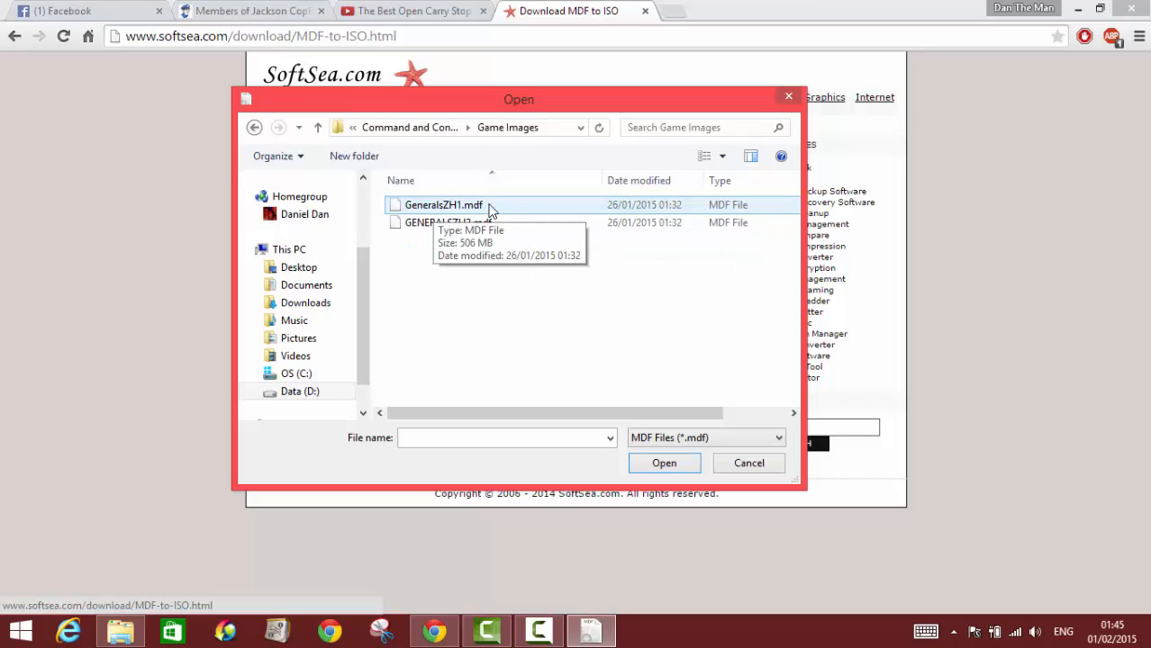
pyautogui.click(640, 212)
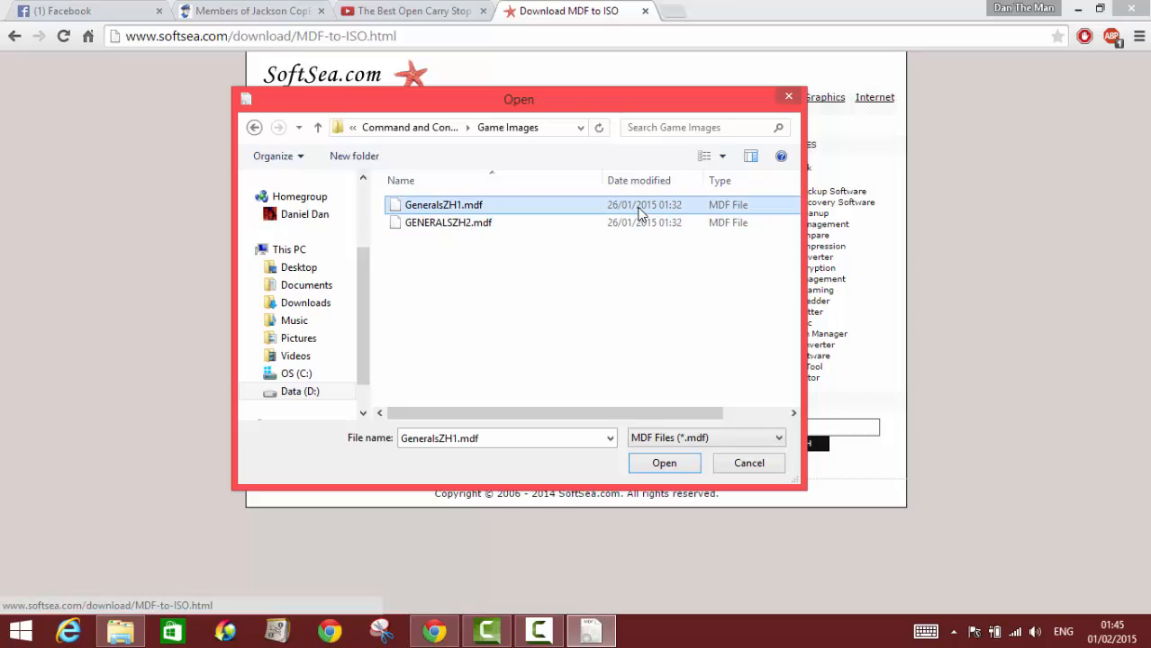
pyautogui.doubleClick(641, 213)
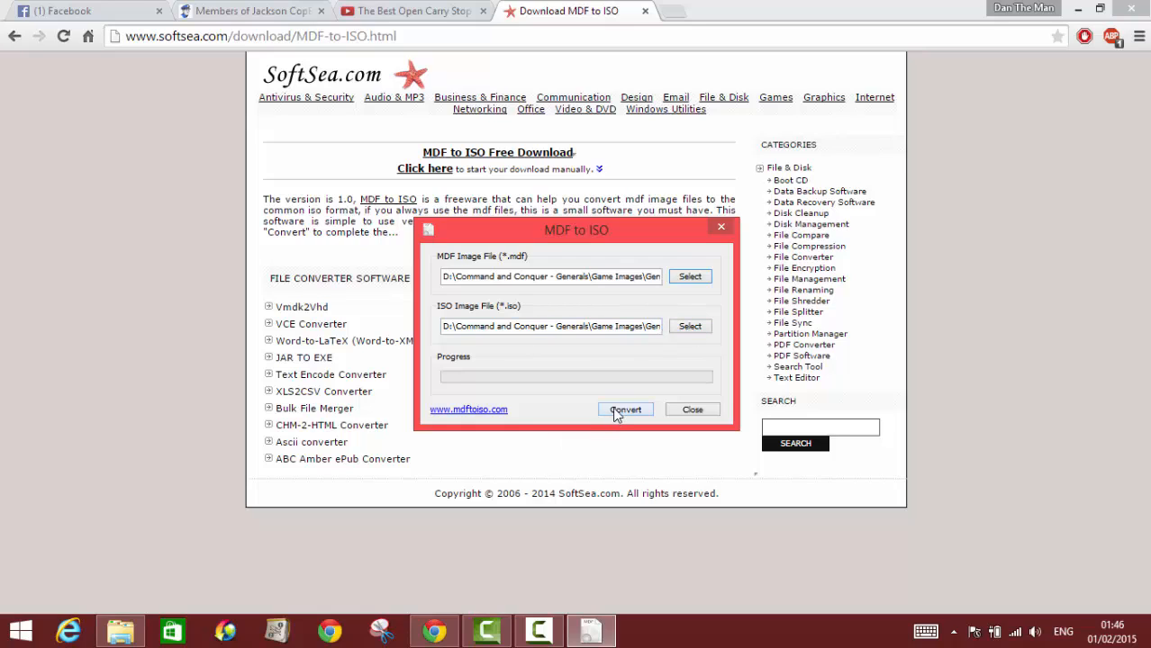
# Step: Convert GeneralsZH1.mdf to an ISO, acknowledge the success message and close the converter
pyautogui.click(625, 410)
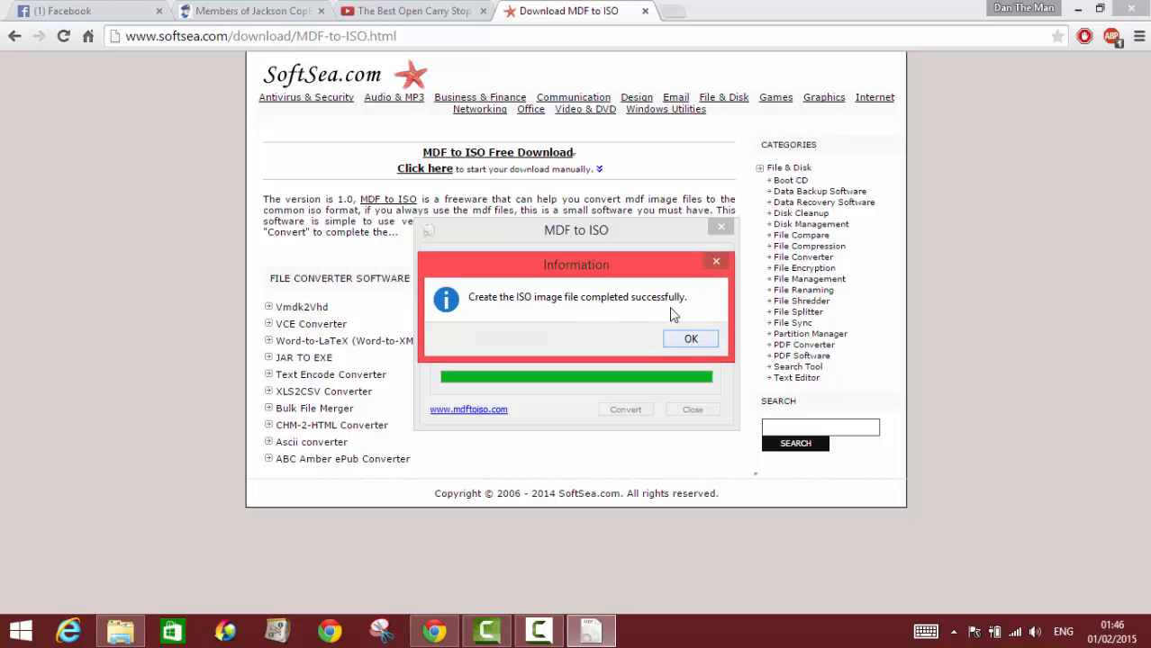
pyautogui.click(691, 339)
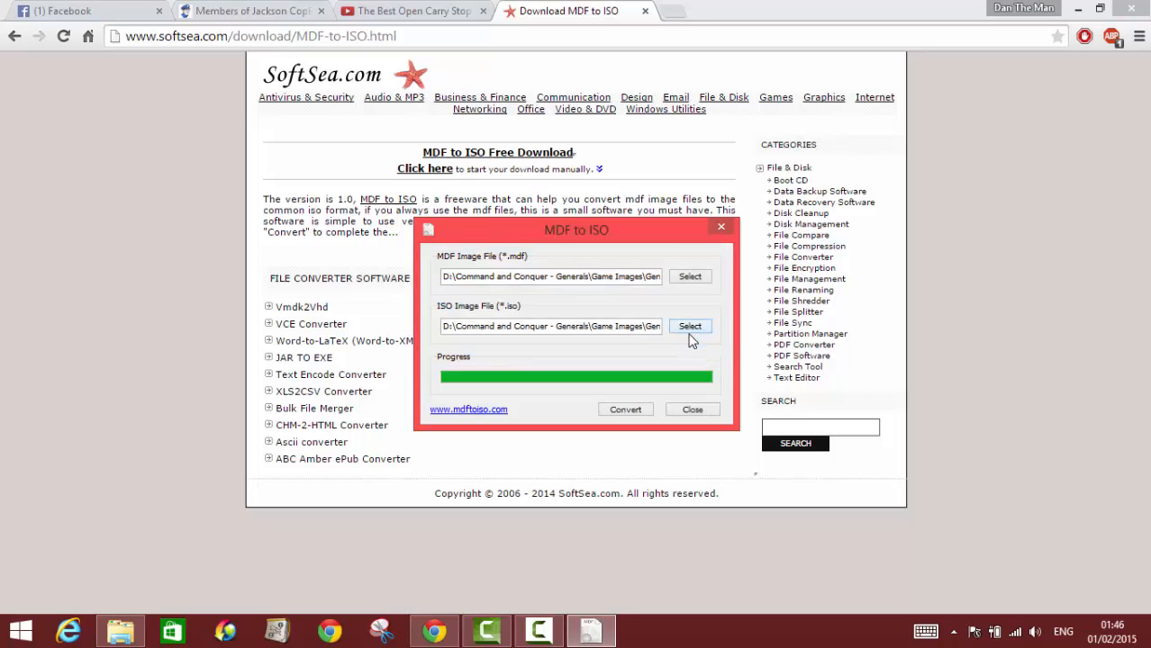
pyautogui.click(721, 227)
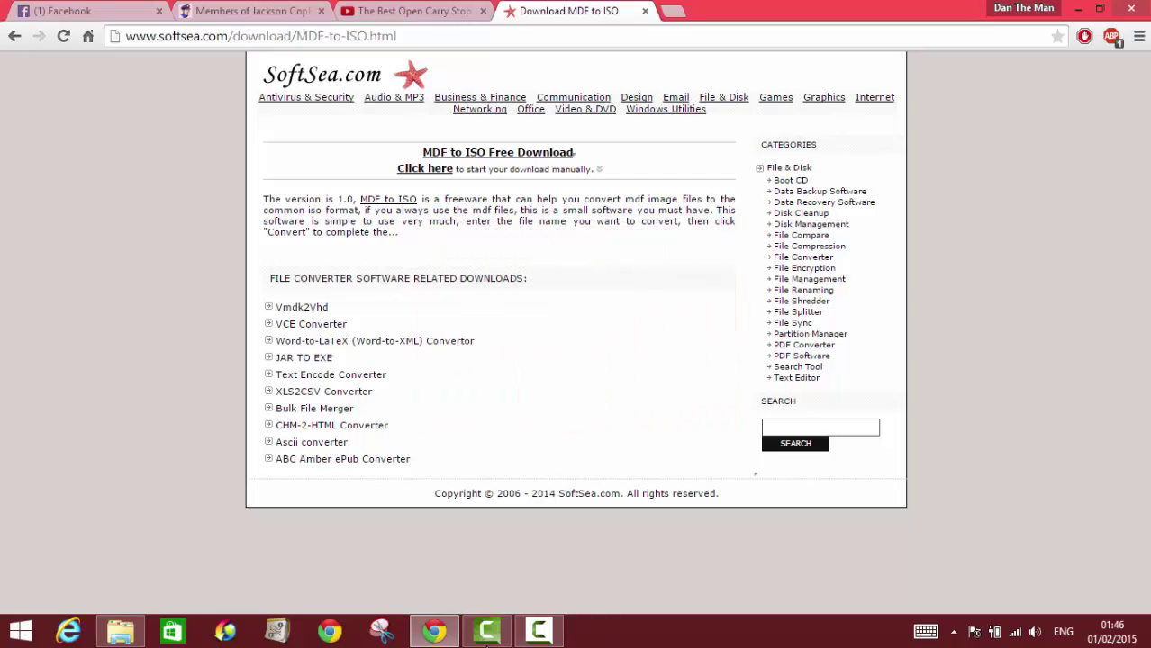
# Step: Show the Game Images folder and bring up the context menu for the new GeneralsZH1 ISO file
pyautogui.click(129, 633)
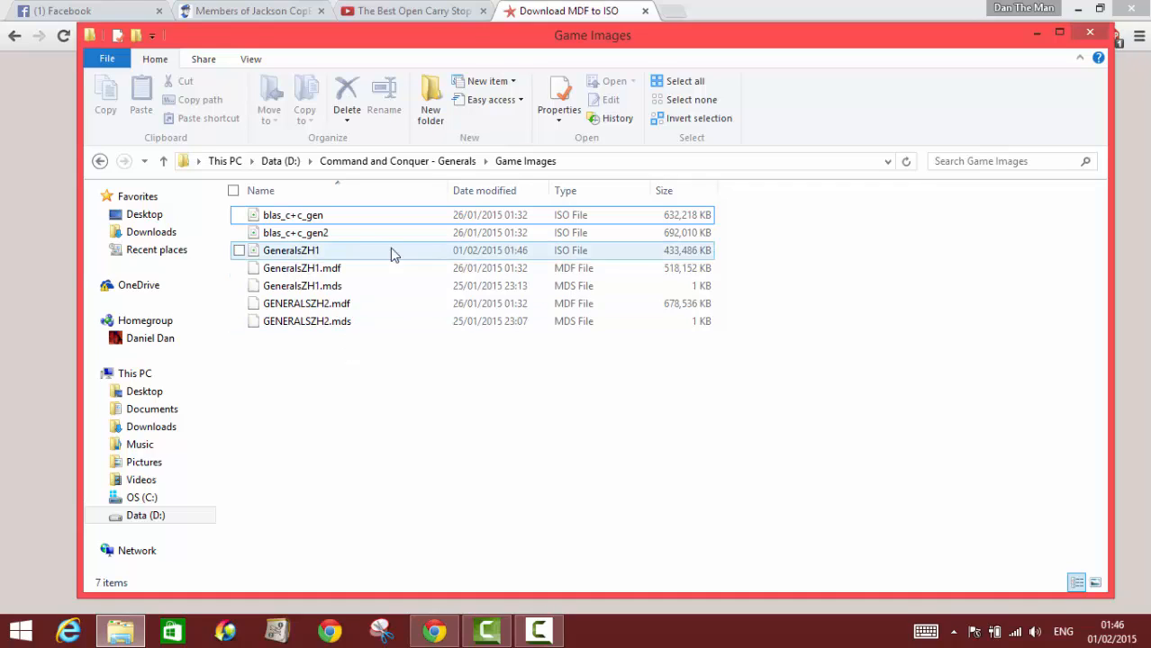
pyautogui.click(369, 253)
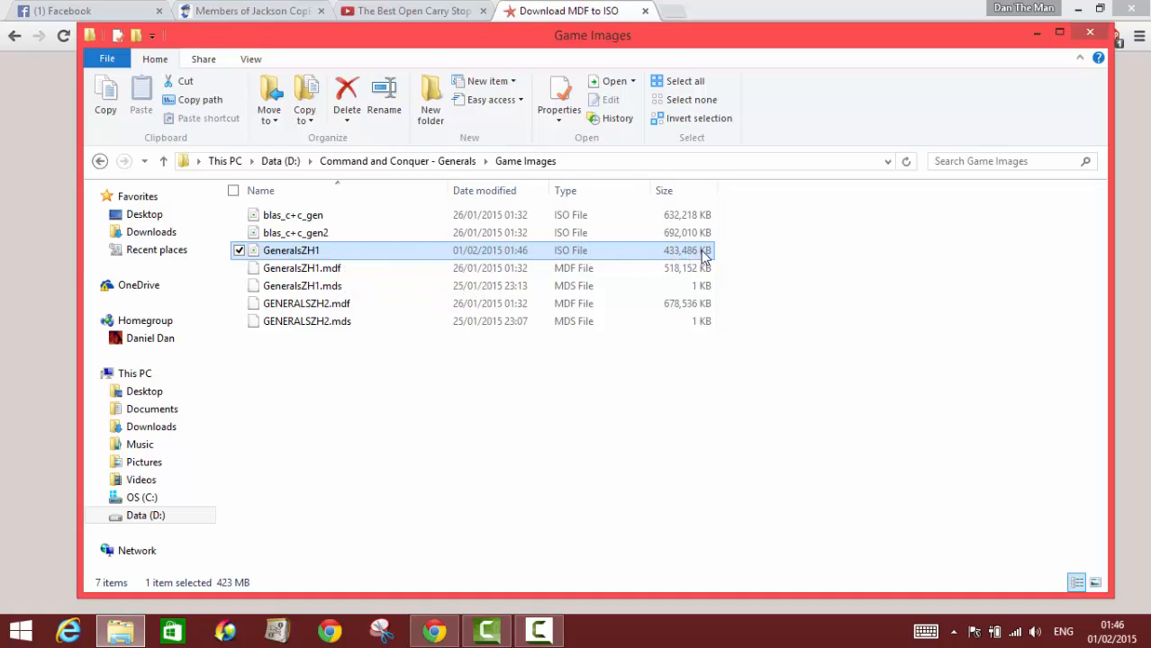
pyautogui.rightClick(297, 253)
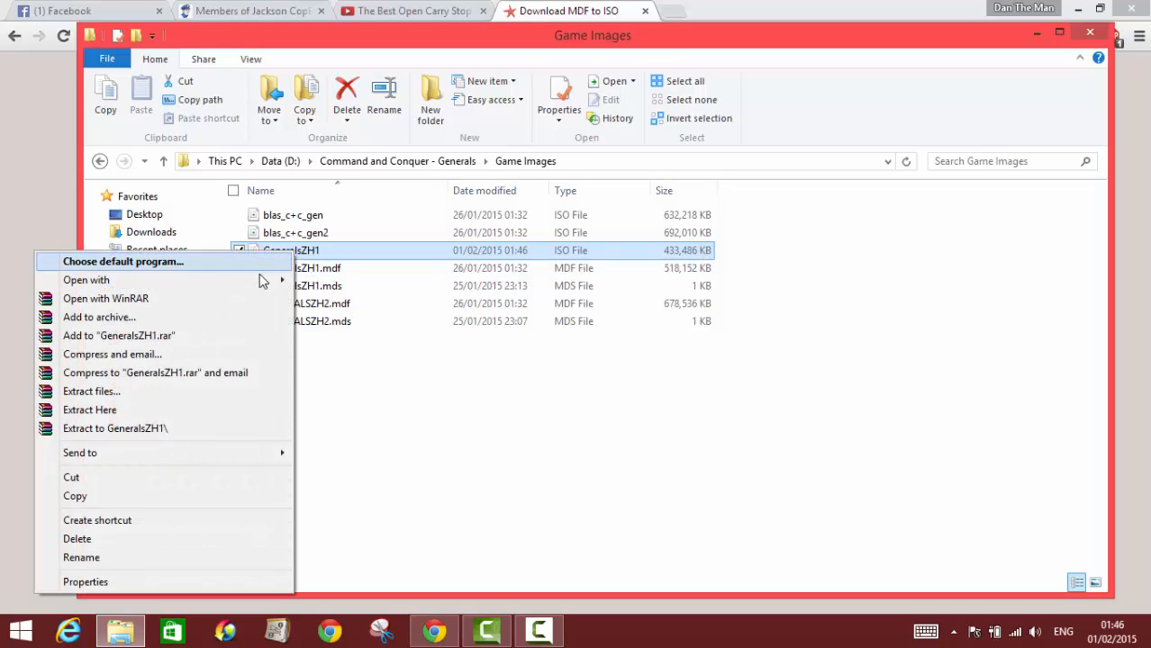
# Step: Extract the ISO to GeneralsZH1\ with WinRAR, check the extracted game files, then minimize Explorer
pyautogui.click(159, 433)
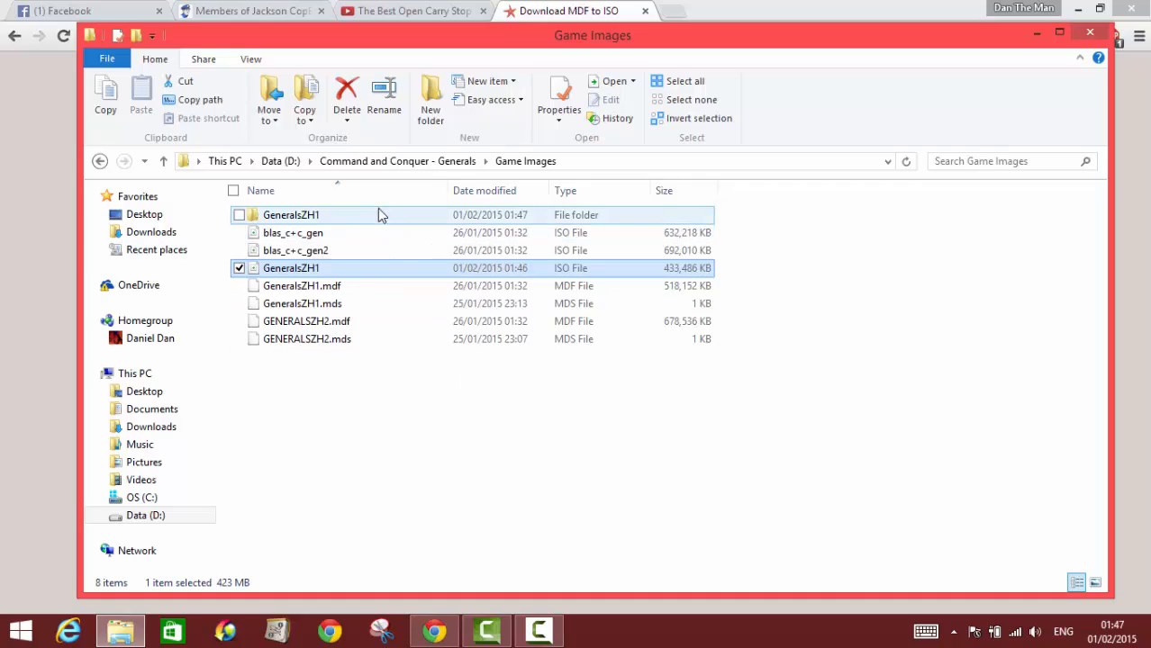
pyautogui.moveTo(378, 214)
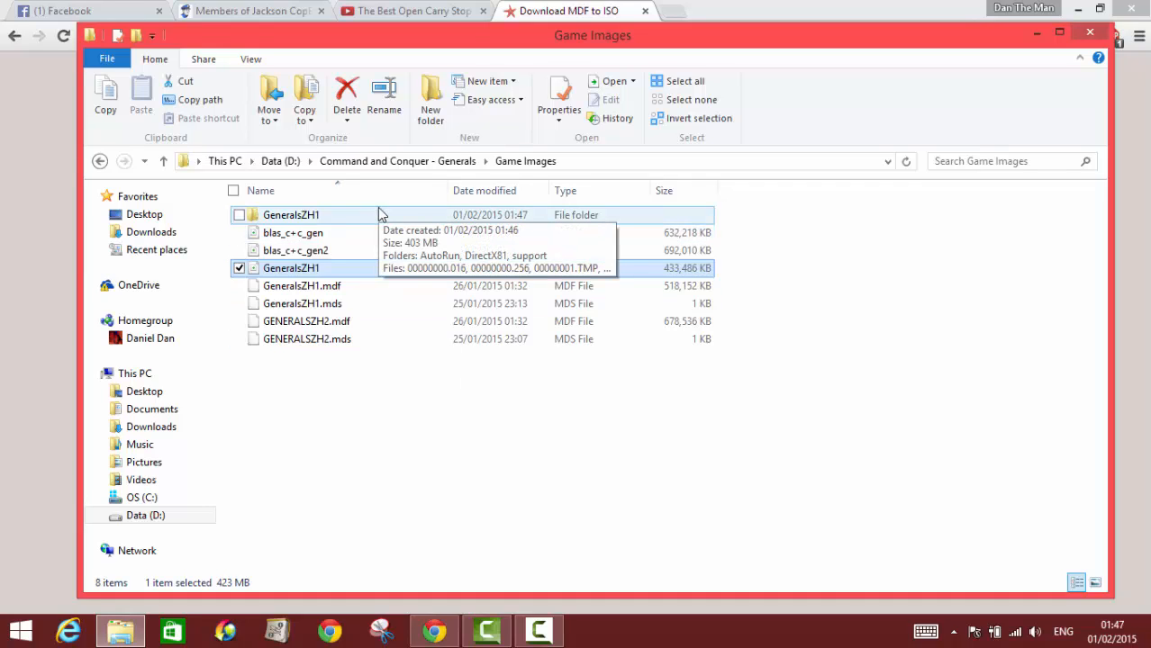
pyautogui.doubleClick(380, 214)
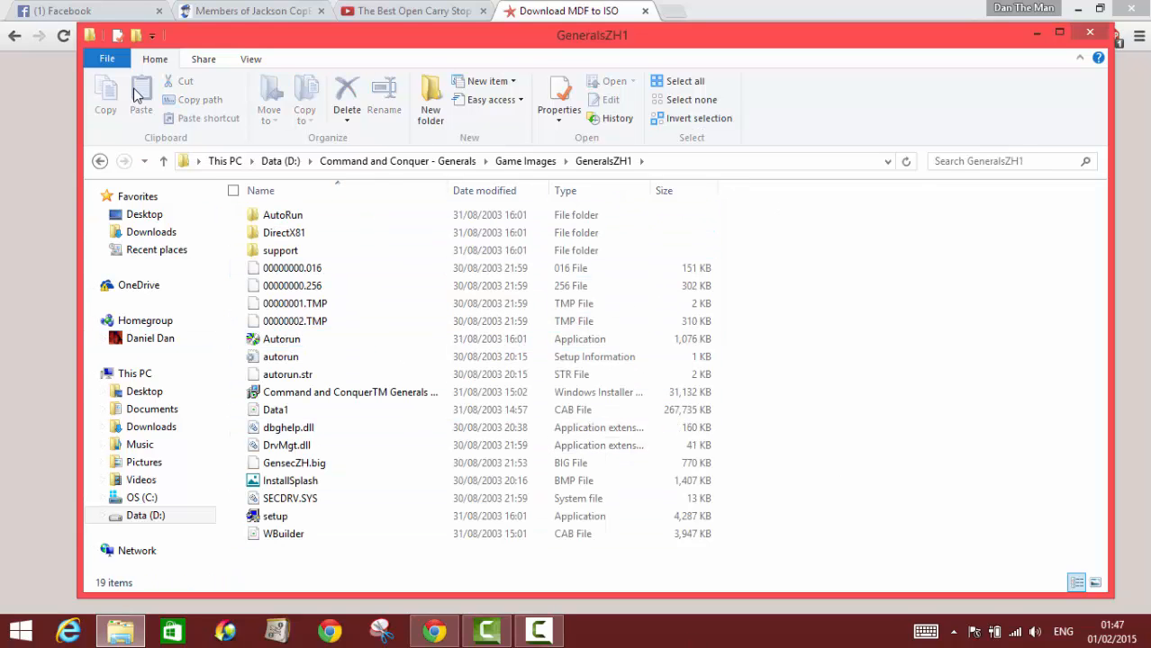
pyautogui.click(99, 161)
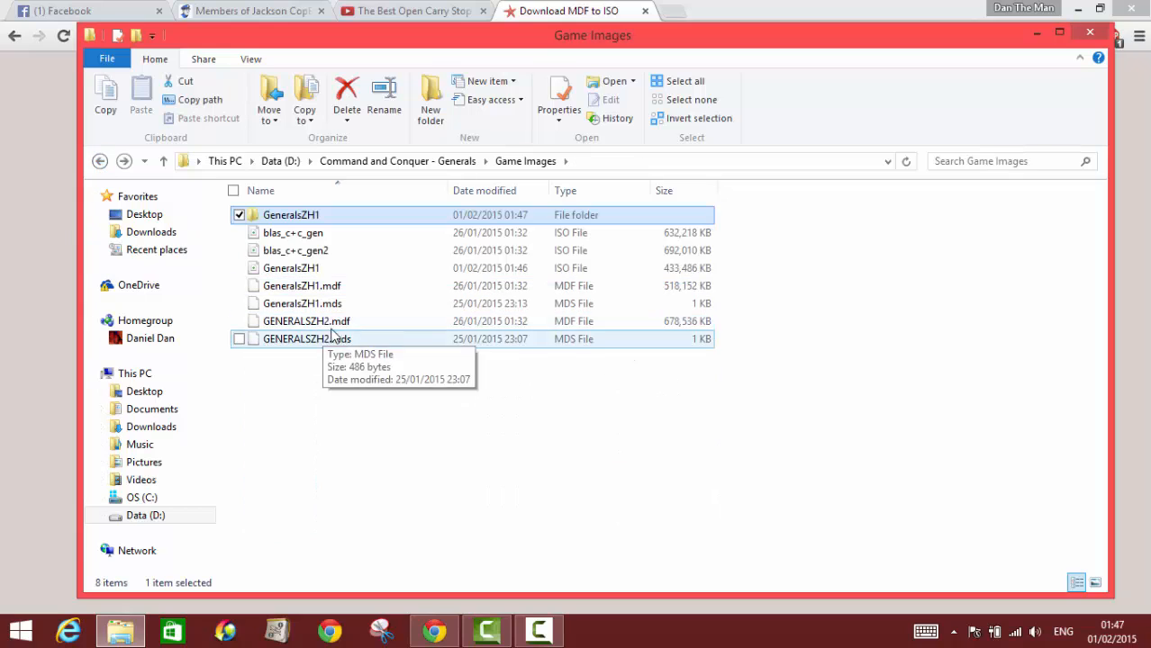
pyautogui.click(1037, 34)
pyautogui.click(953, 632)
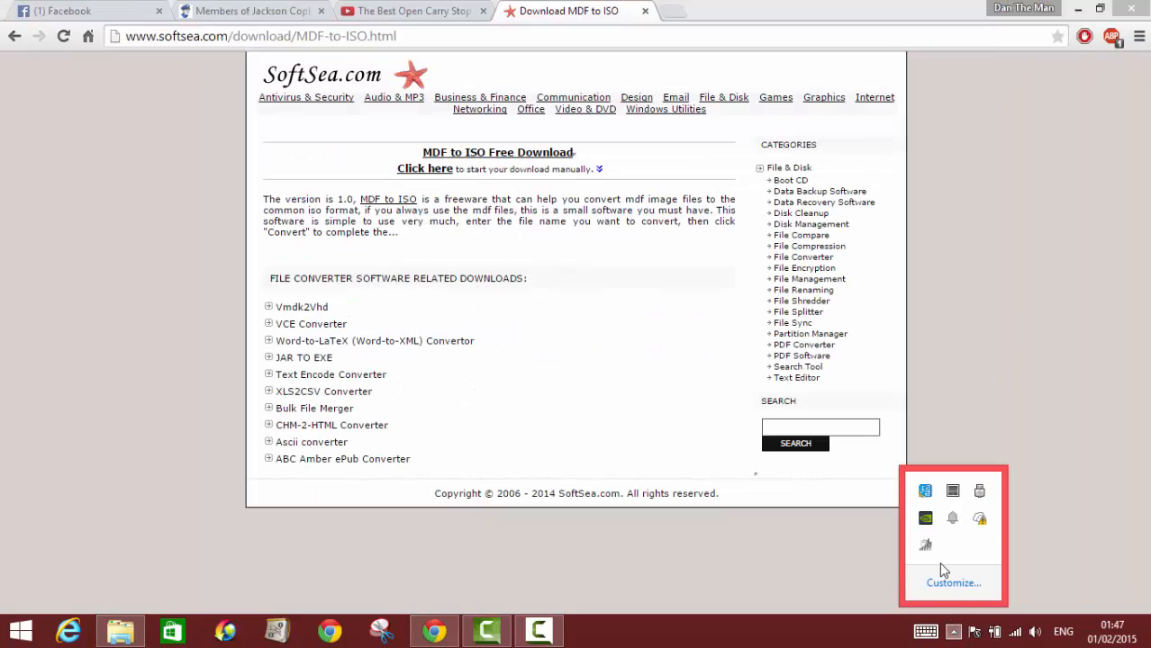